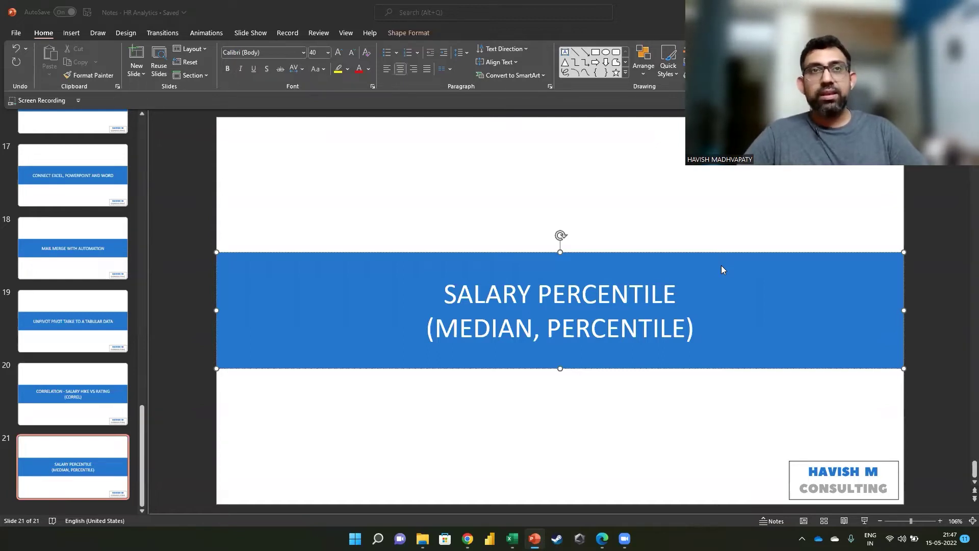
Switch from the PowerPoint percentile title slide to the Salary Percentile Excel workbook
key("alt+Tab")
key("alt+Tab")
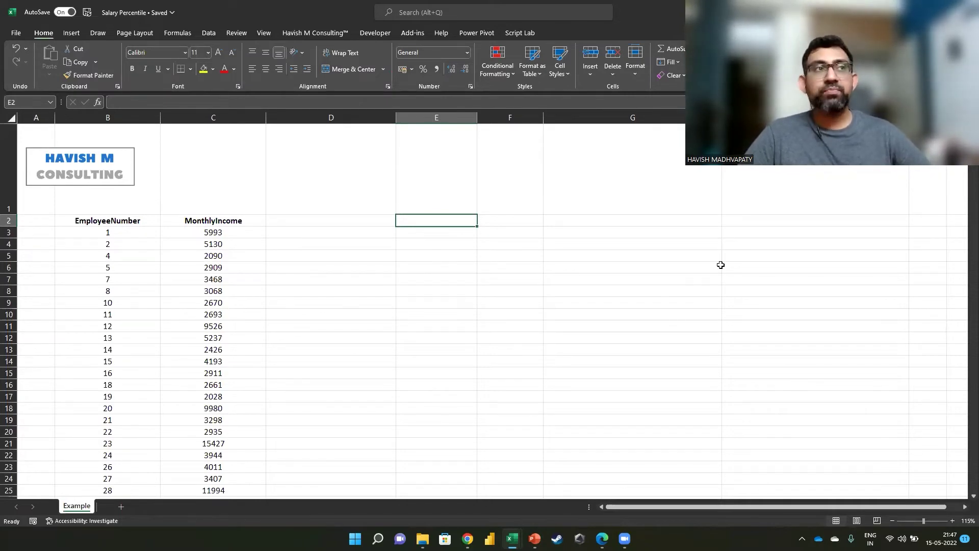
Browse the EmployeeNumber and MonthlyIncome columns to check the extent of the data
key("Left")
key("Left")
key("Left")
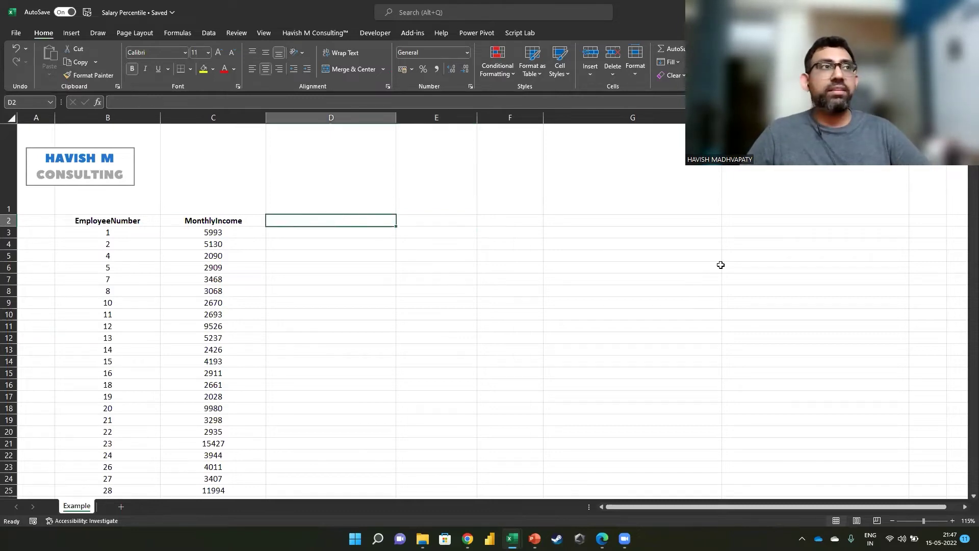
key("ctrl+shift+Down")
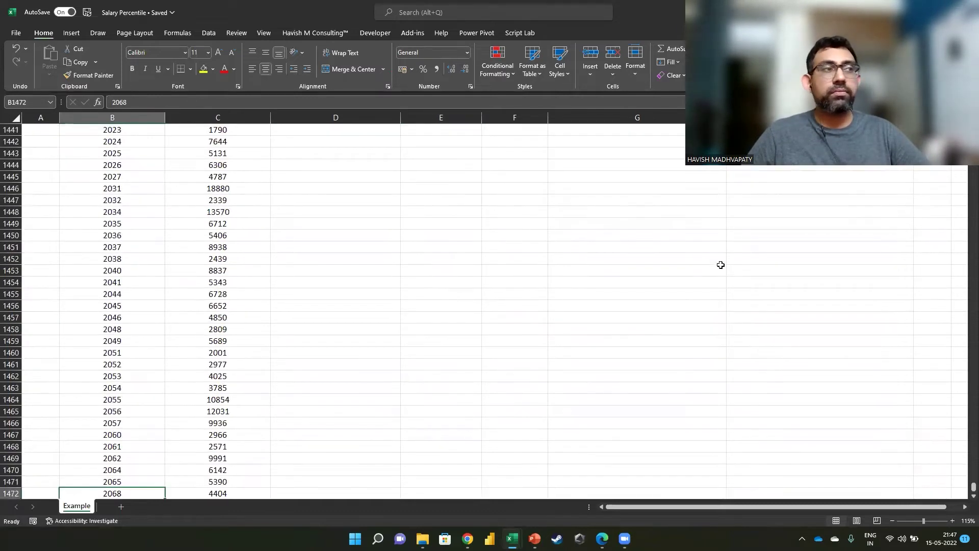
scroll(721, 264, "up", 10)
key("shift+Down")
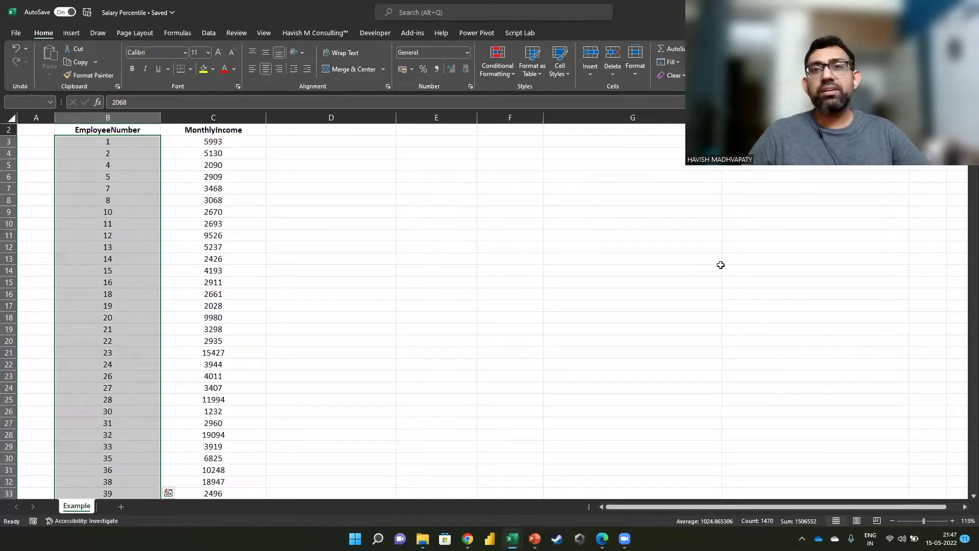
key("Up")
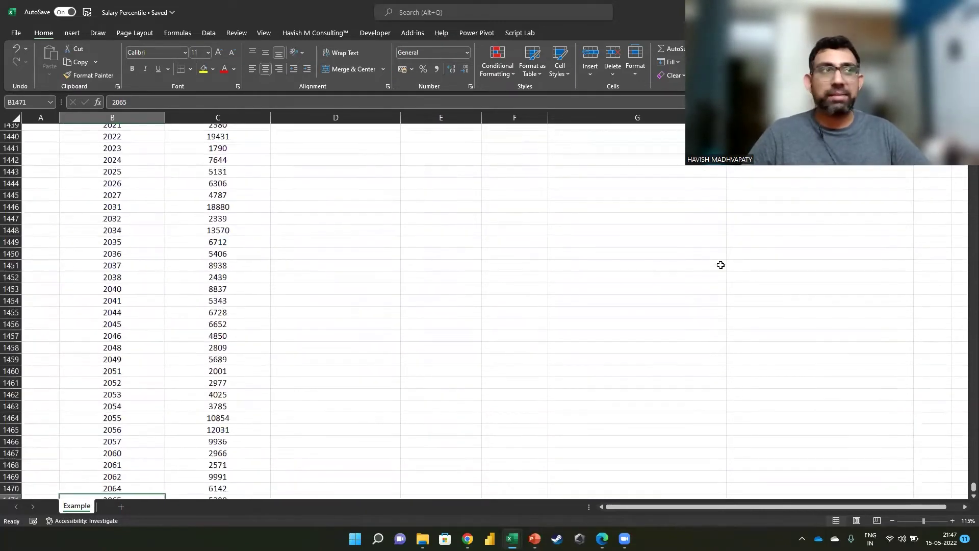
key("Right")
key("ctrl+Up")
key("Up")
key("Up")
key("Down")
key("Down")
key("Right")
key("Right")
key("Up")
Enter =MEDIAN(C:C) in E2, giving a median monthly income of 4919
type("=ME")
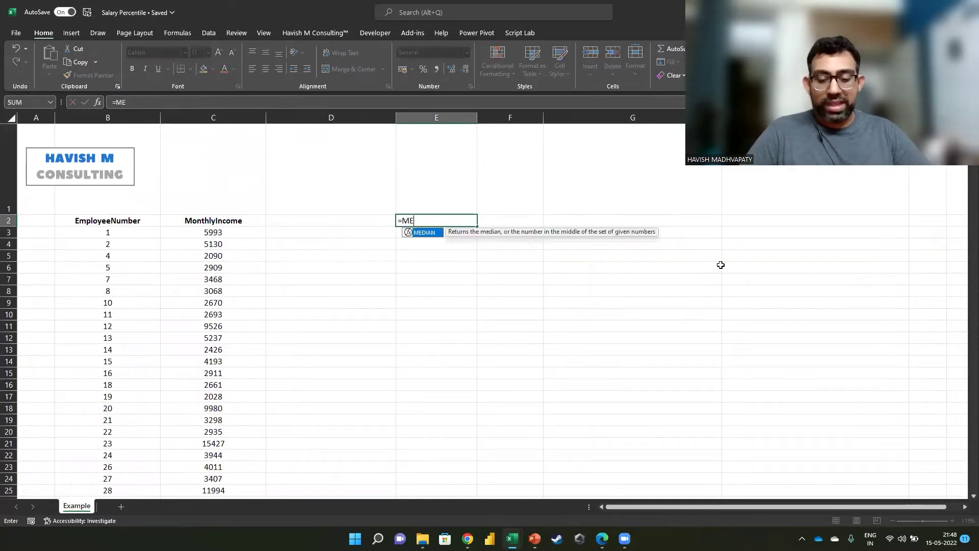
type("DIAN(")
key("Left")
key("Left")
key("ctrl+space")
key("ctrl+Return")
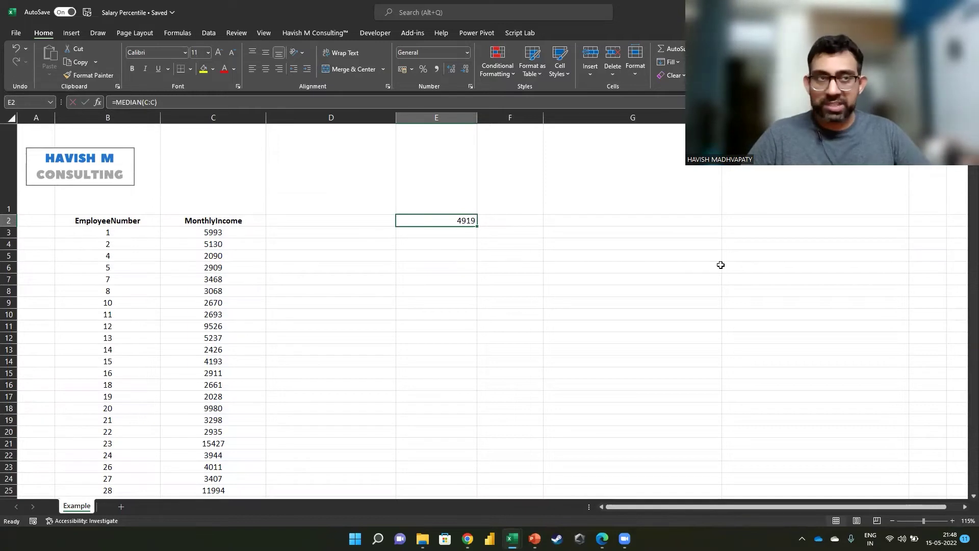
Enter the sample values 1, 3, 5, 7 and 13 in G2:G6
left_click(641, 220)
type("1")
key("Return")
type("3")
key("Return")
type("5")
key("Return")
type("7")
key("Return")
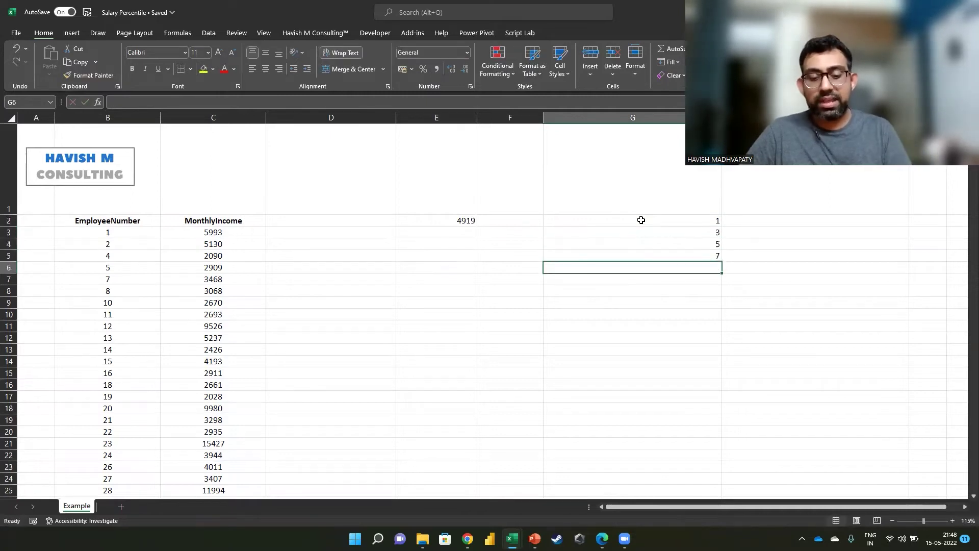
type("13")
key("Return")
Put =MEDIAN(G2:G6) in H2, returning 5
key("Up")
key("Right")
key("Up")
key("Up")
key("Up")
key("Up")
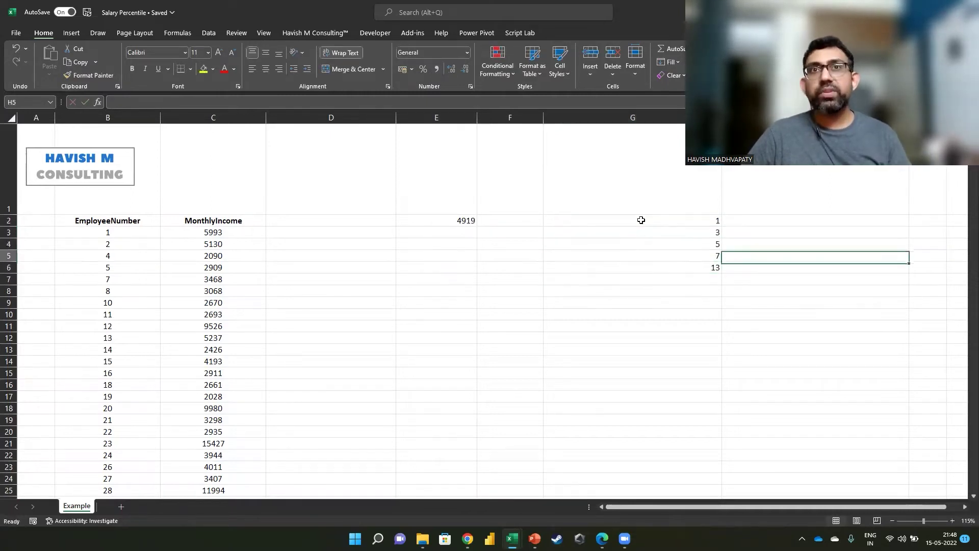
type("=median(")
key("Left")
key("ctrl+shift+Down")
key("Return")
Review the H2 median alongside the sample values G2:G6
key("Up")
key("Left")
key("ctrl+shift+Down")
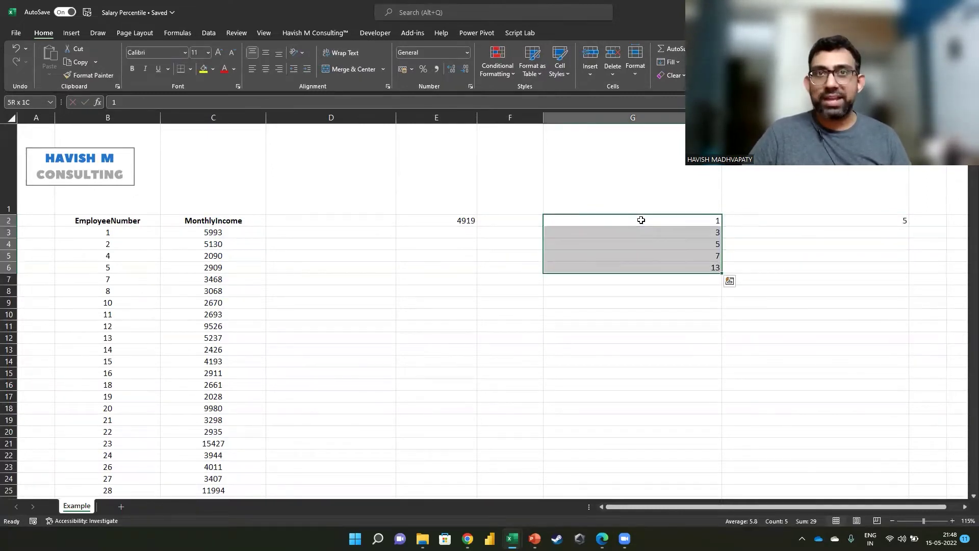
key("Down")
key("Down")
key("Up")
key("Right")
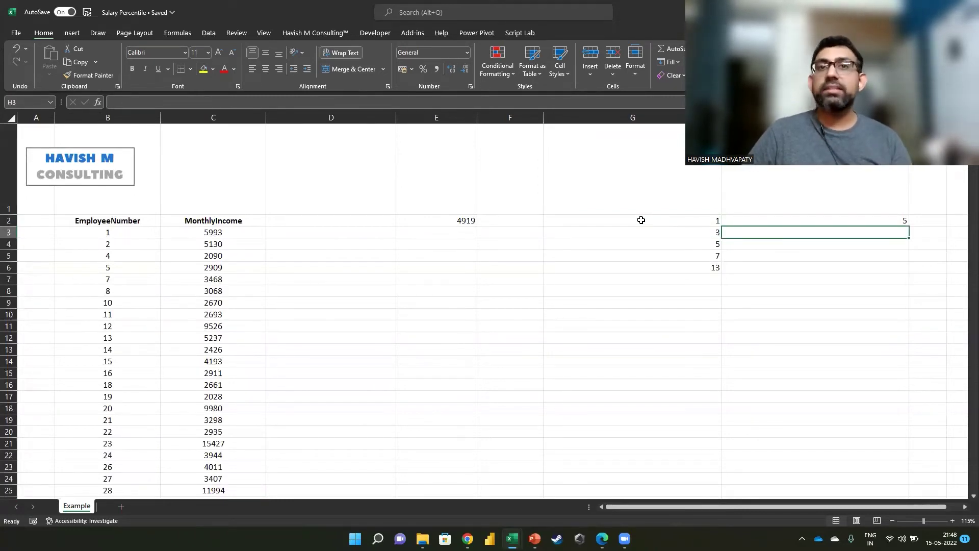
key("Up")
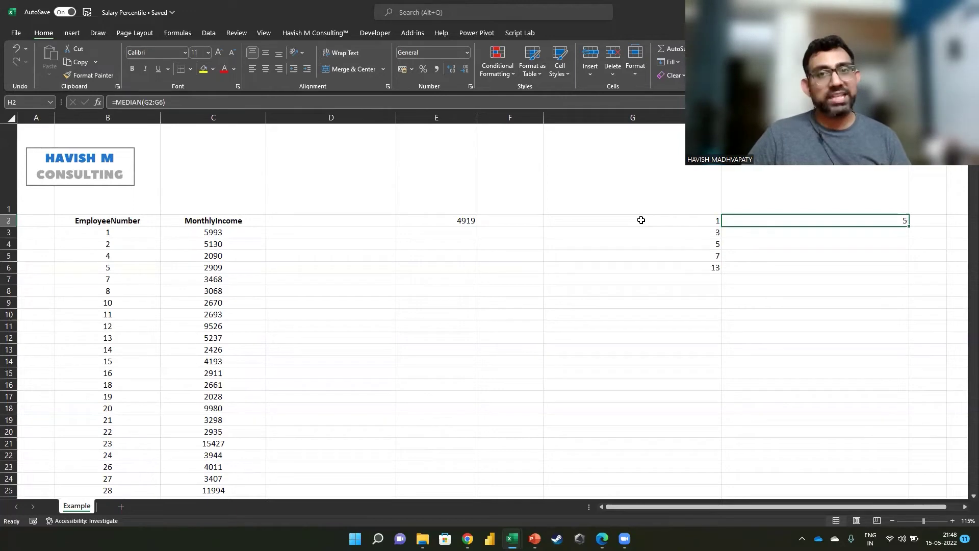
key("Left")
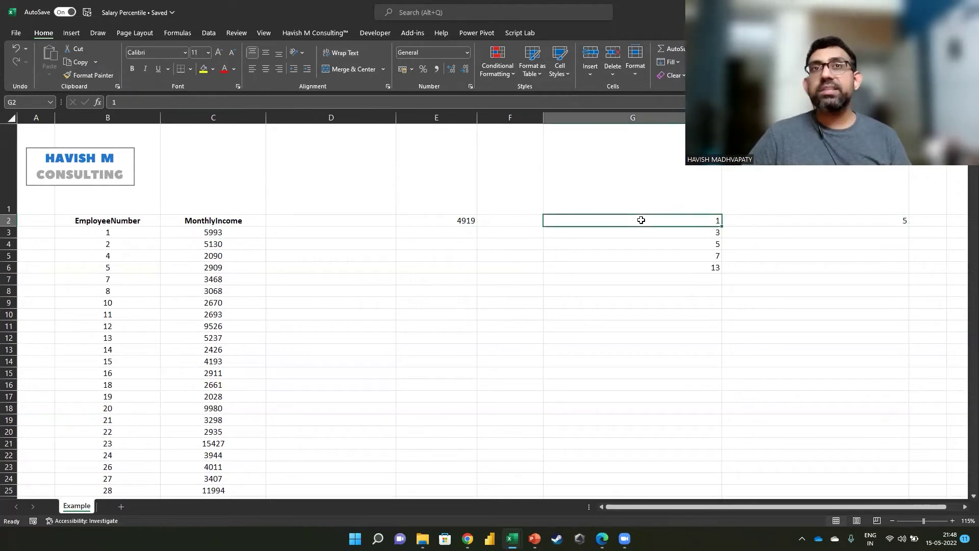
key("shift+Down")
key("shift+Down")
key("shift+Down")
key("shift+Down")
key("shift+Right")
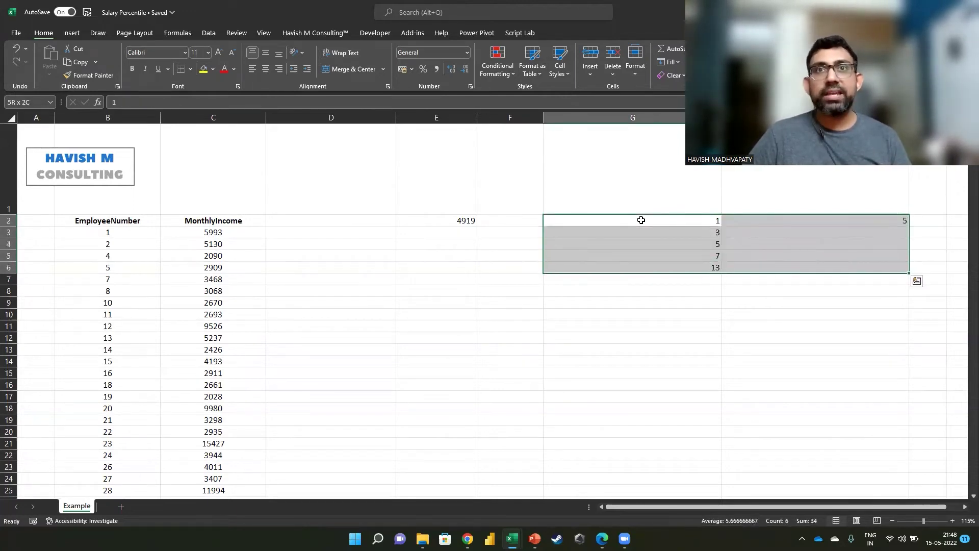
Replace 13 in G6 with 56, leaving the median at 5
key("Down")
key("Down")
key("Down")
key("Down")
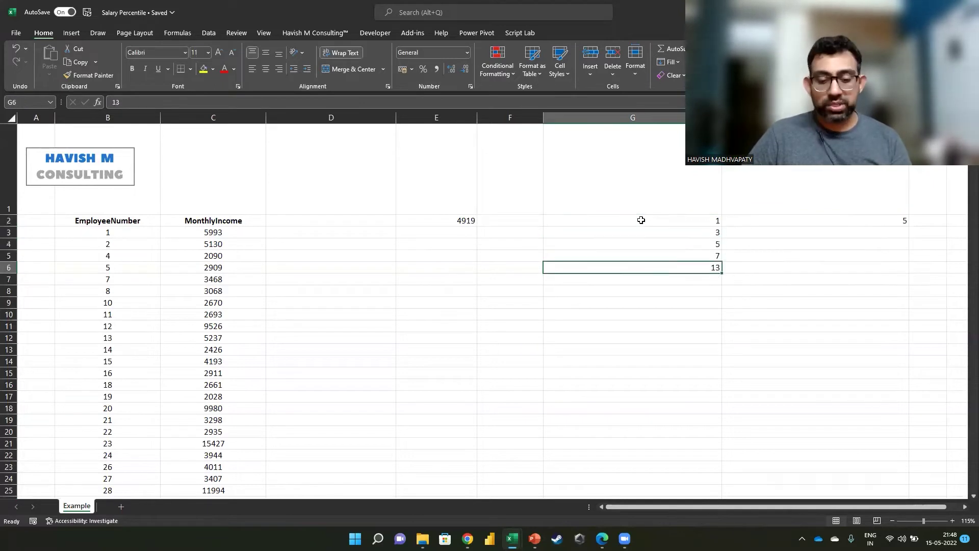
type("56")
key("Return")
key("Right")
key("Up")
key("Up")
key("Right")
key("Left")
key("Up")
key("Up")
key("Up")
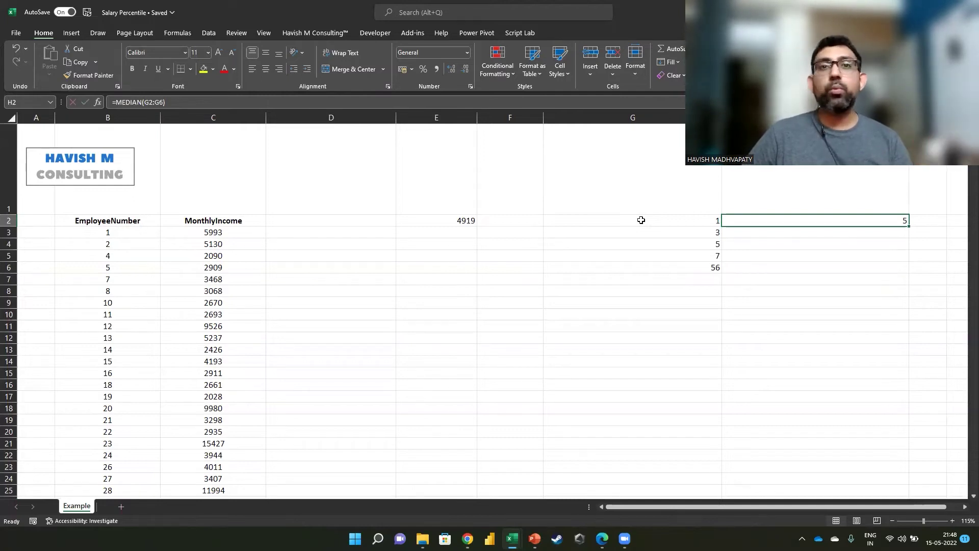
Highlight G2:H6 to compare the samples with their median, then return to E2
left_click(641, 220)
key("ctrl+shift+Down")
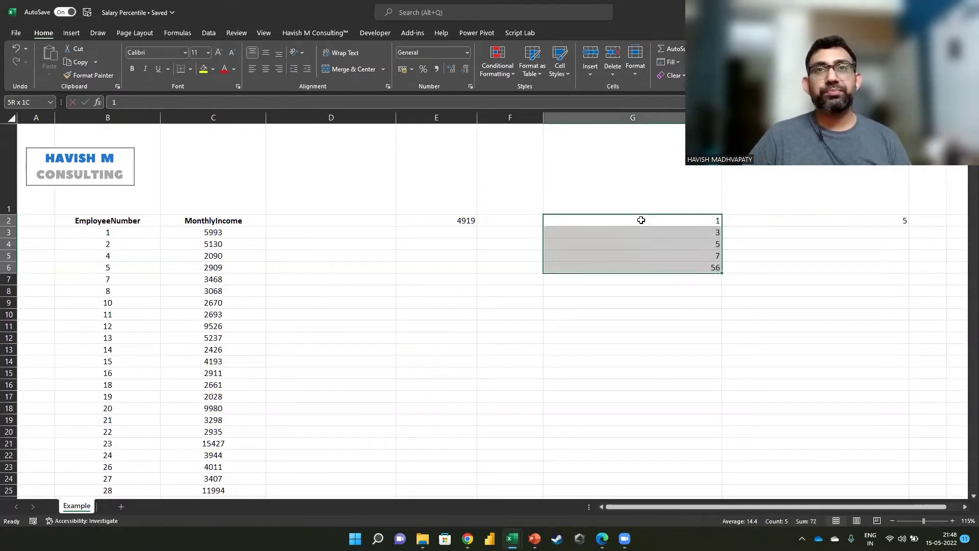
key("shift+Right")
key("Left")
key("Left")
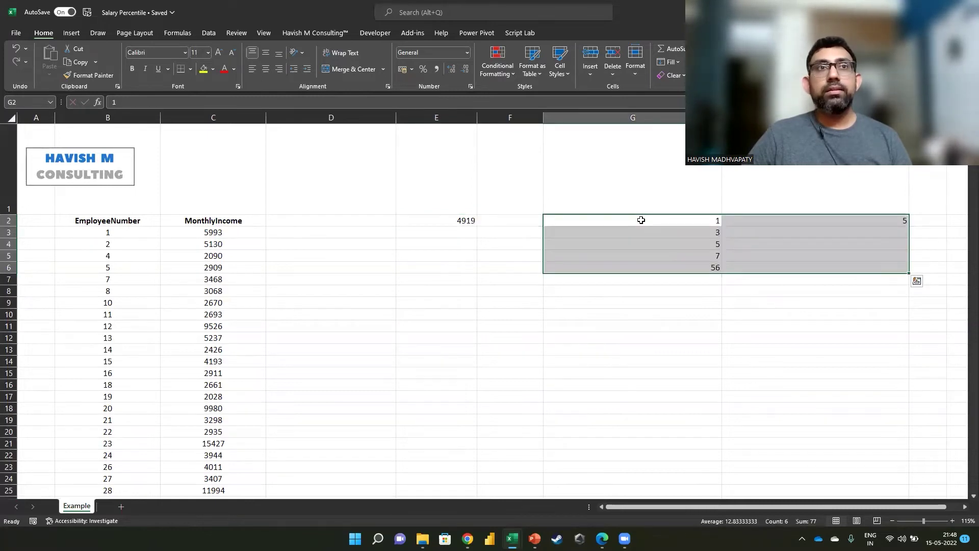
key("Left")
key("Left")
Show the E2 median formula as text in F2 using FORMULATEXT
key("F2")
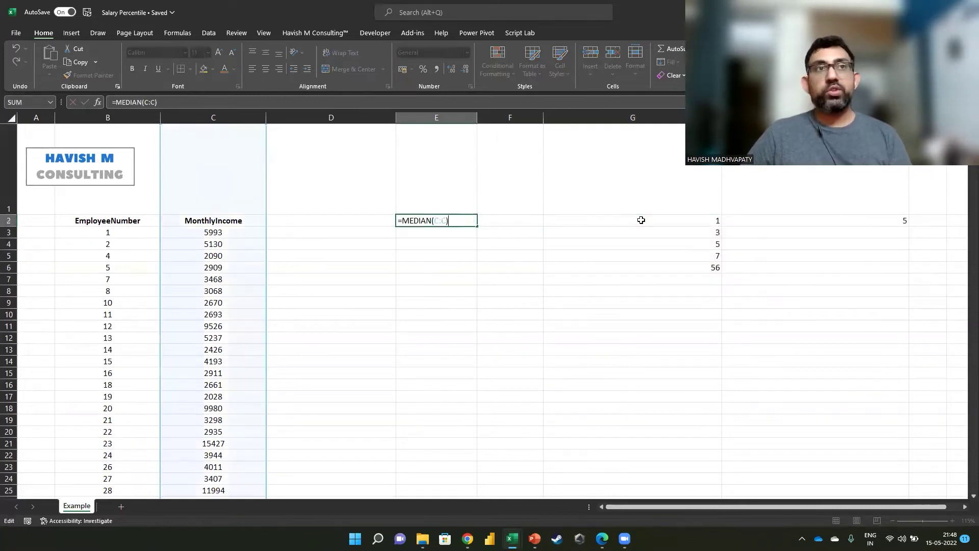
key("ctrl+Return")
key("Down")
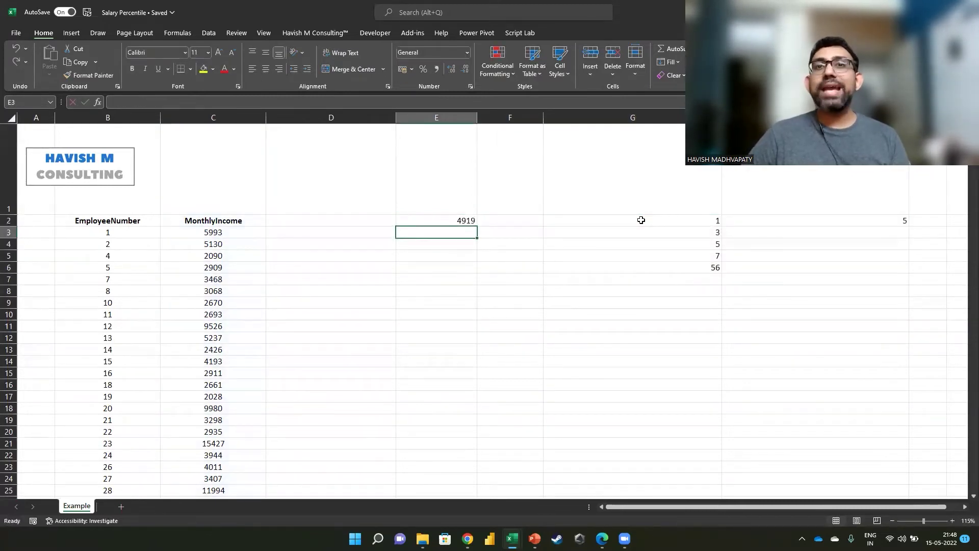
key("Right")
key("Up")
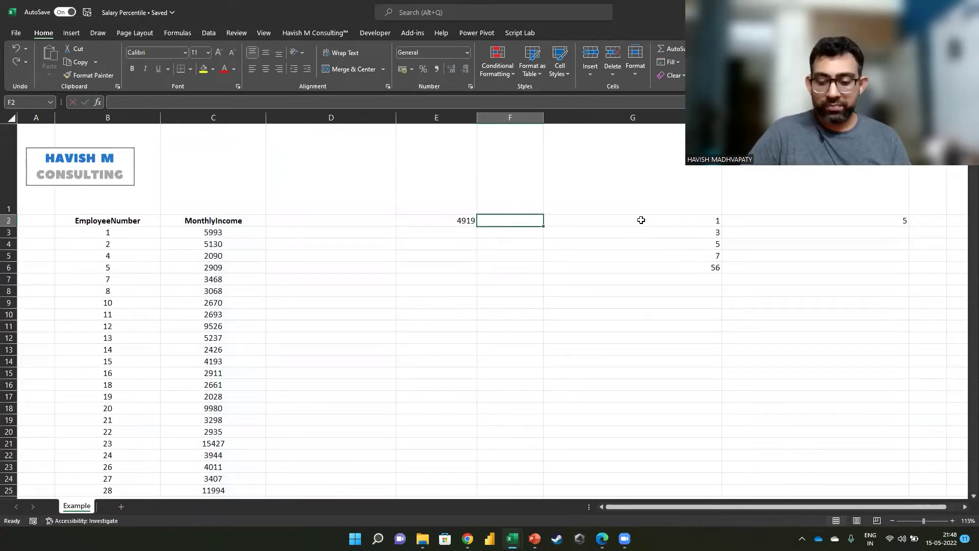
type("=FORM")
key("Tab")
key("Left")
key("Return")
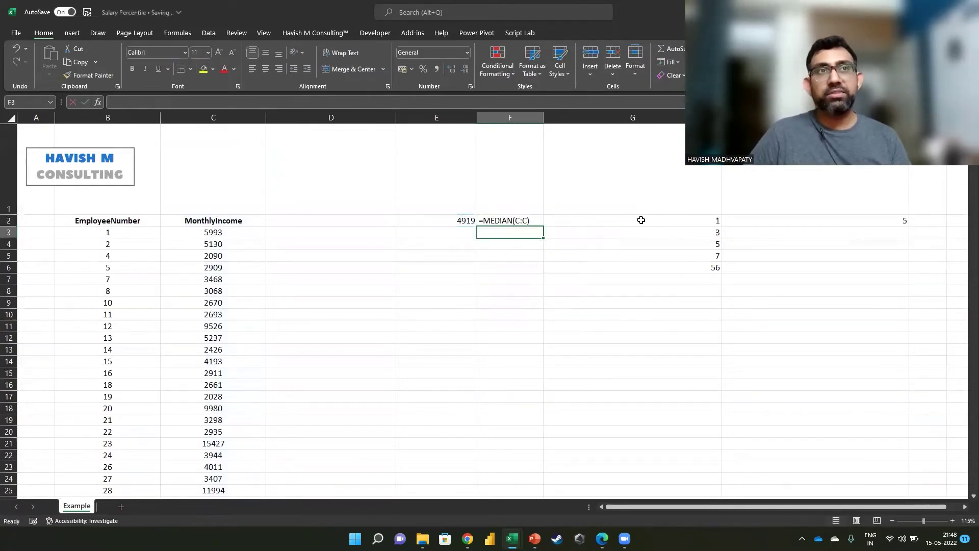
Enter =PERCENTILE.EXC(C:C,0.5) in E3, returning 4919
key("Left")
type("=PERCE")
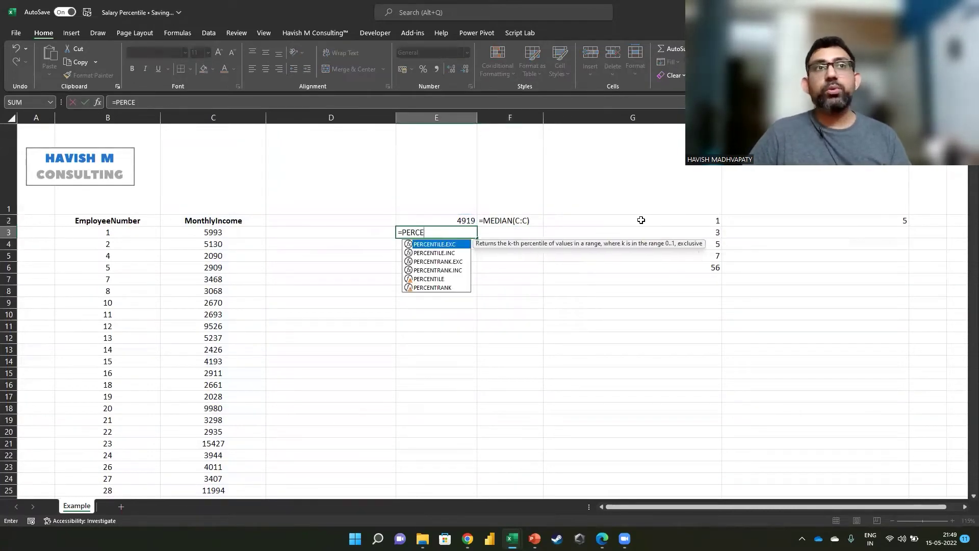
key("Tab")
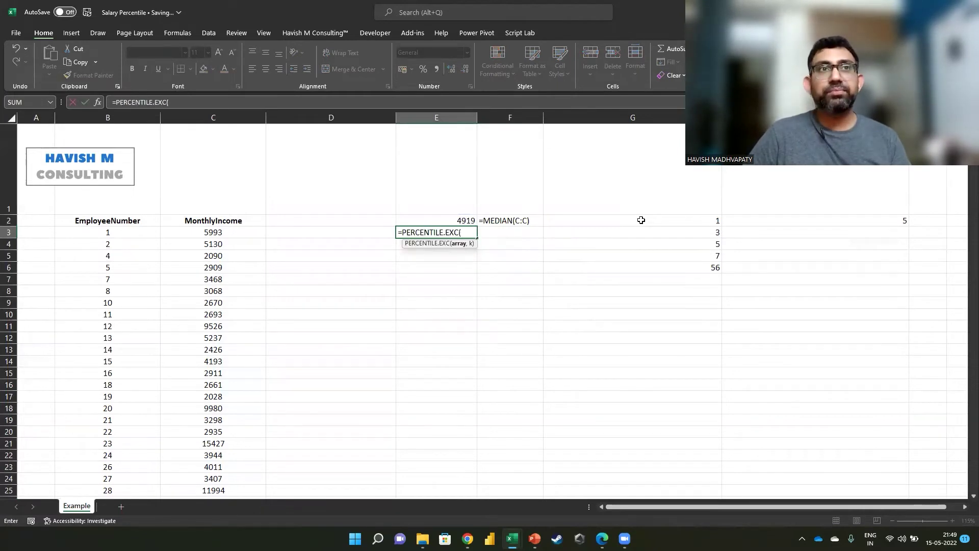
key("Left")
key("Left")
key("ctrl+space")
type(",.5)")
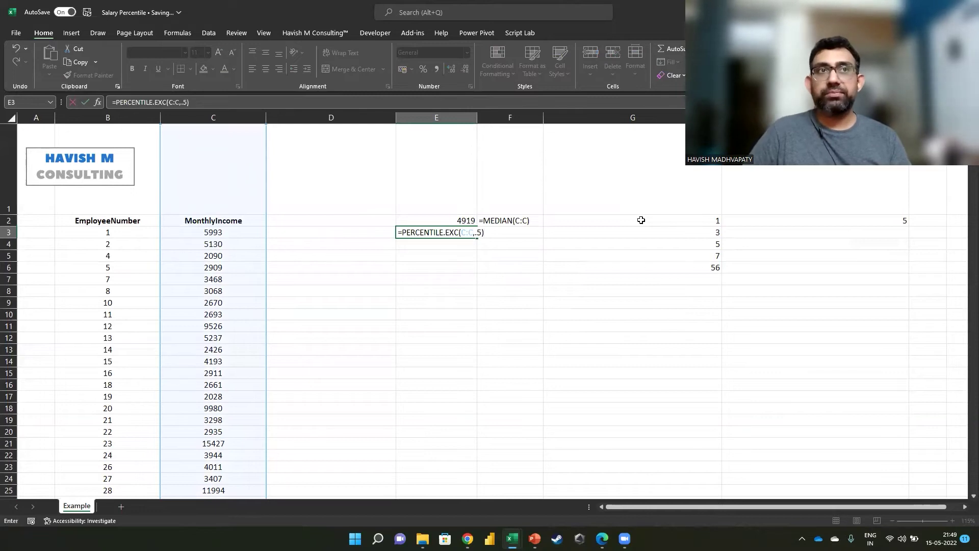
key("Return")
Fill the formula text down to F3 and widen column F to fit it
key("Up")
key("Right")
key("ctrl+d")
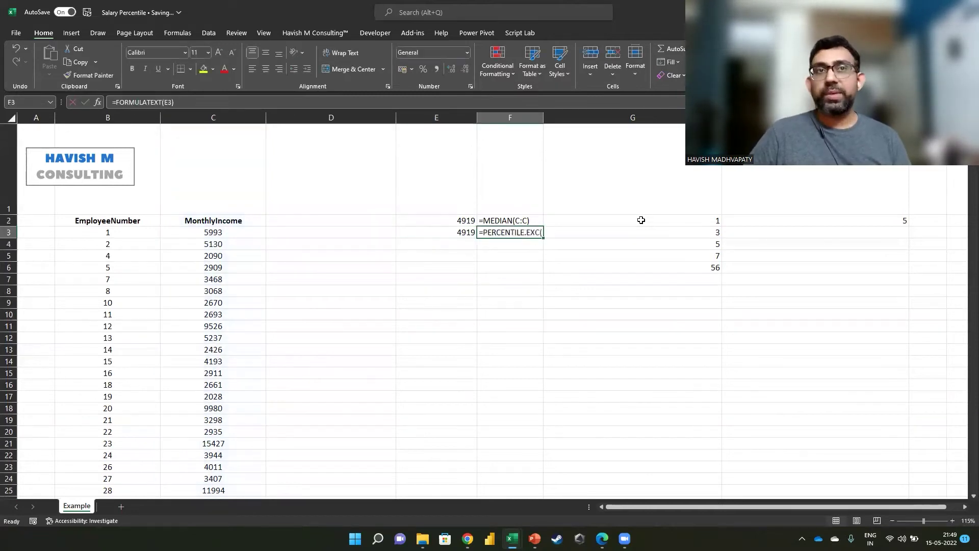
left_click_drag(543, 118, 605, 119)
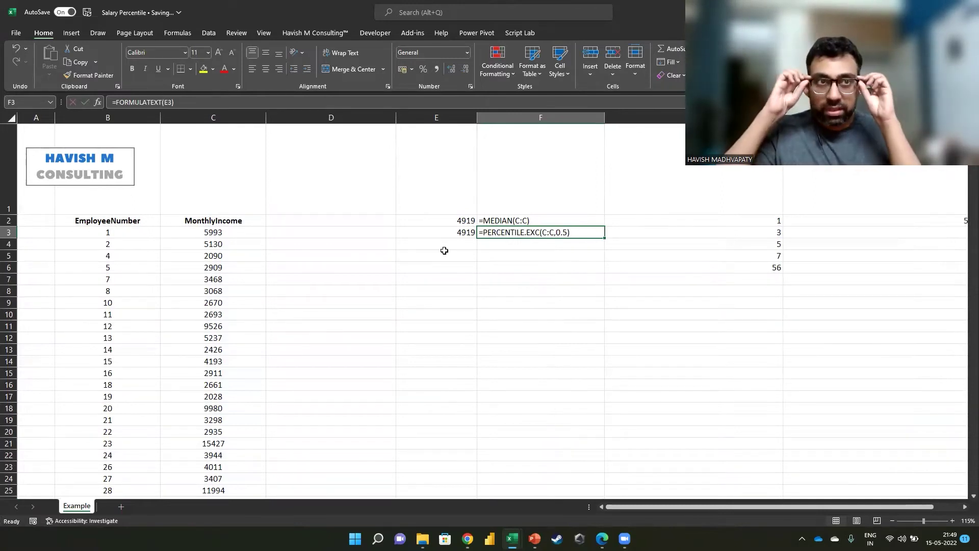
Enter =QUARTILE.EXC(C:C,2) in E4, also returning 4919
key("Left")
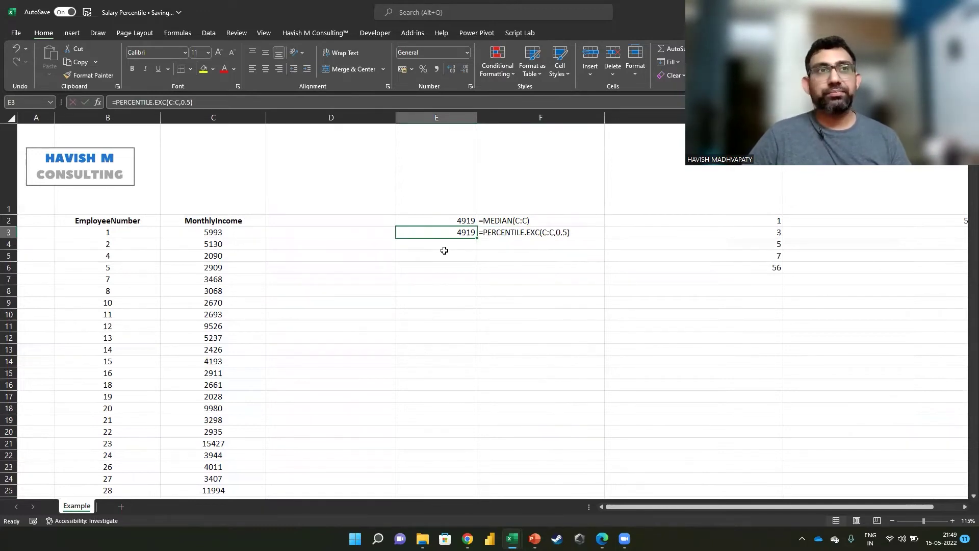
key("Down")
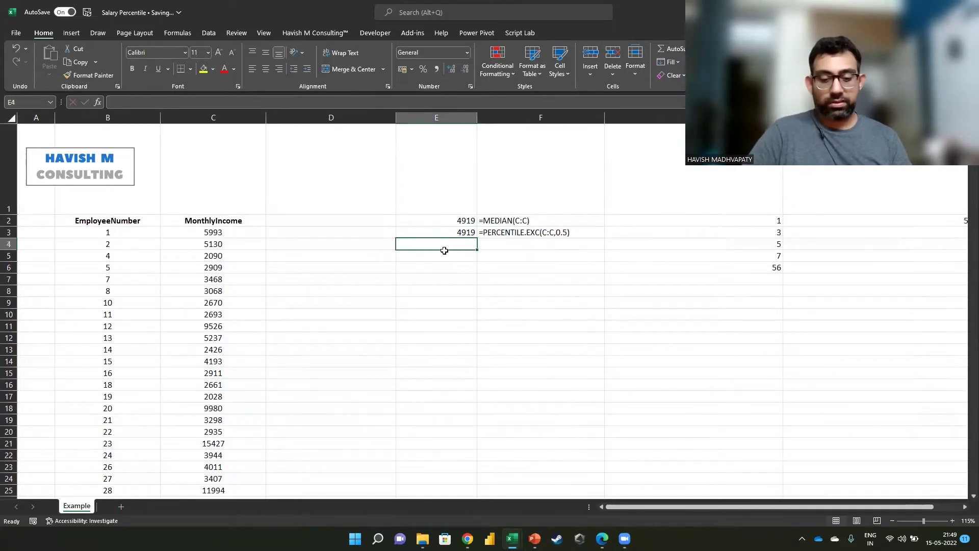
type("=QUAR")
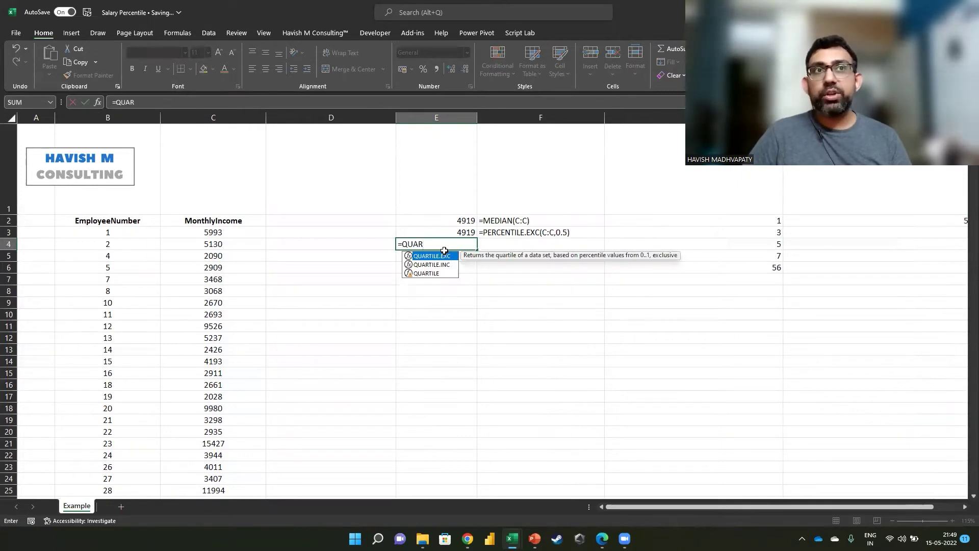
key("Tab")
key("Left")
key("Left")
key("ctrl+space")
type(",")
key("Down")
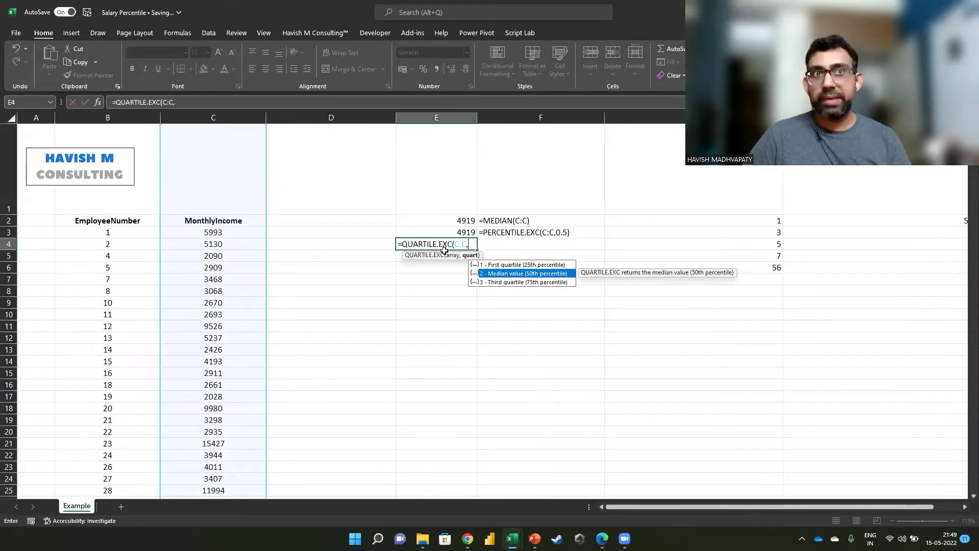
key("Tab")
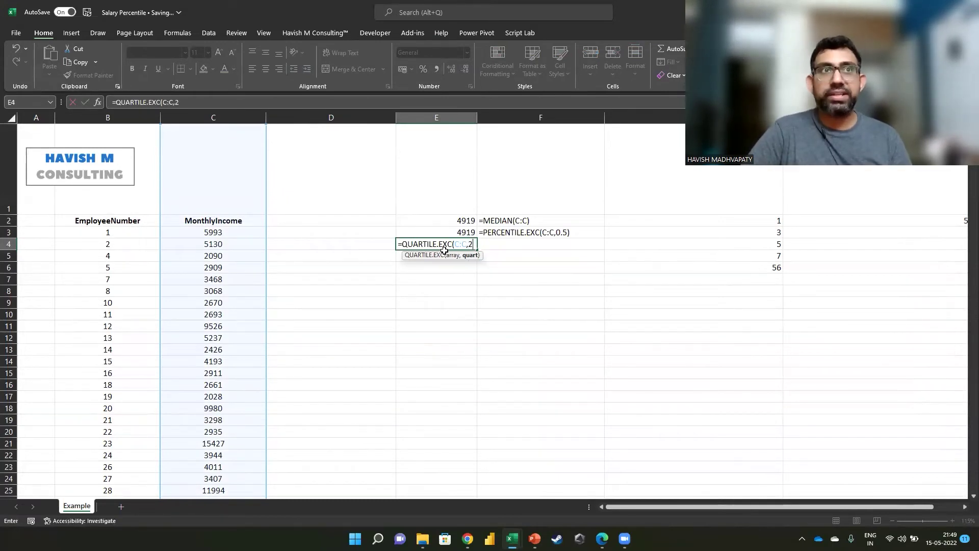
type(")")
key("Tab")
left_click(444, 250)
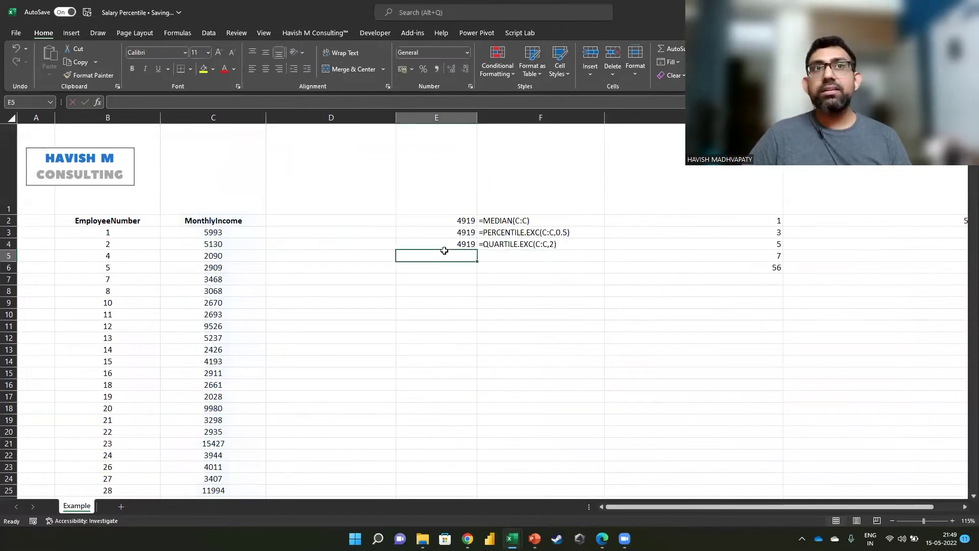
key("Down")
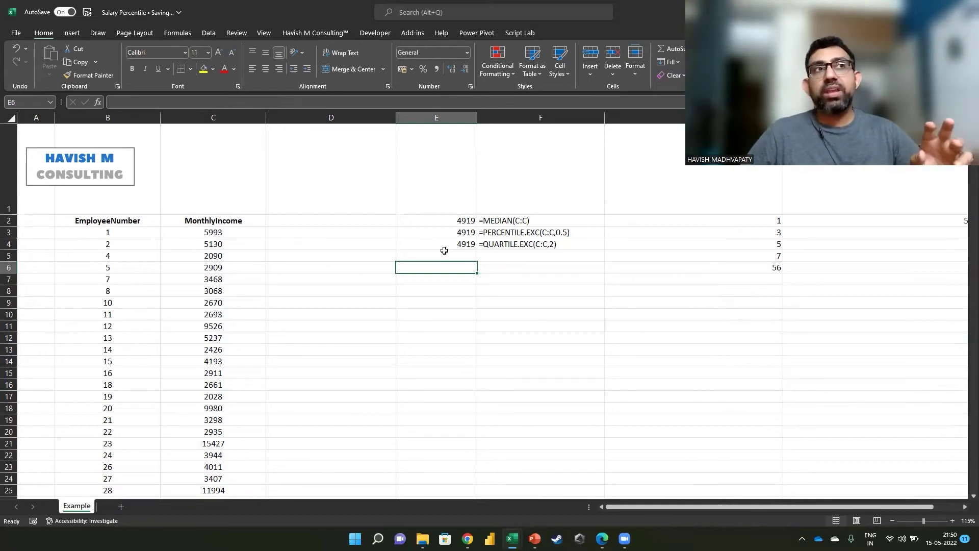
Select and scroll through the MonthlyIncome values in column C
key("Left")
key("Left")
key("Left")
key("Up")
key("Up")
key("Up")
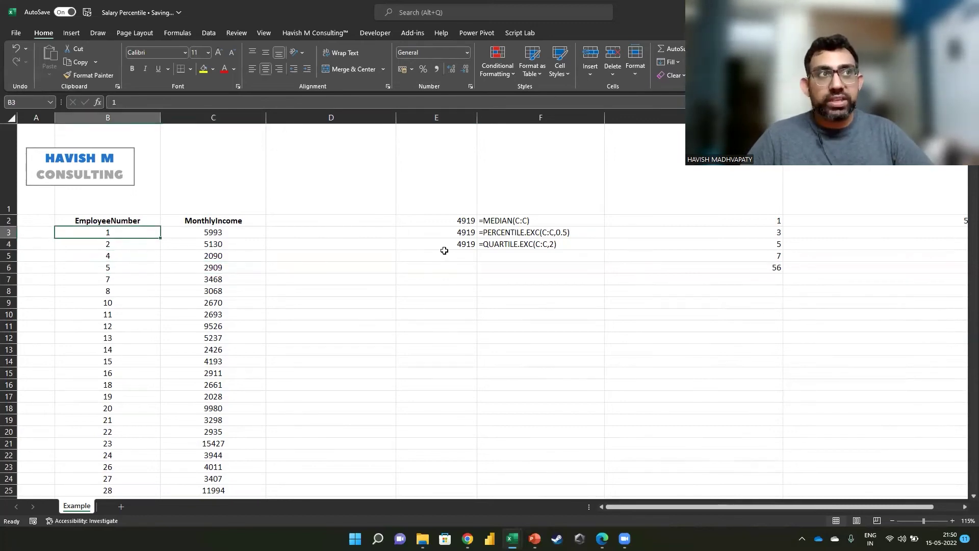
key("Right")
key("ctrl+shift+Down")
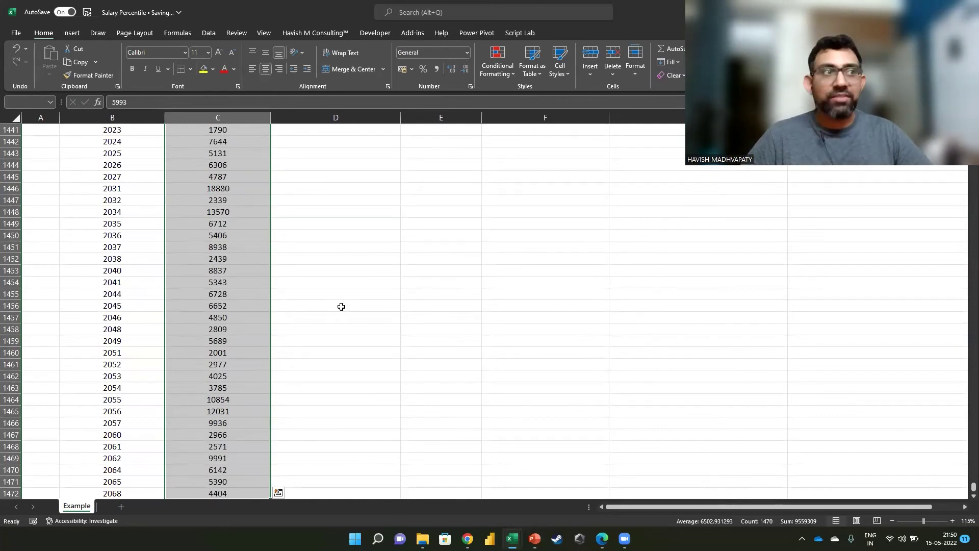
scroll(258, 334, "down", 5)
scroll(250, 333, "up", 17)
scroll(250, 333, "up", 20)
scroll(247, 245, "up", 20)
scroll(247, 244, "up", 20)
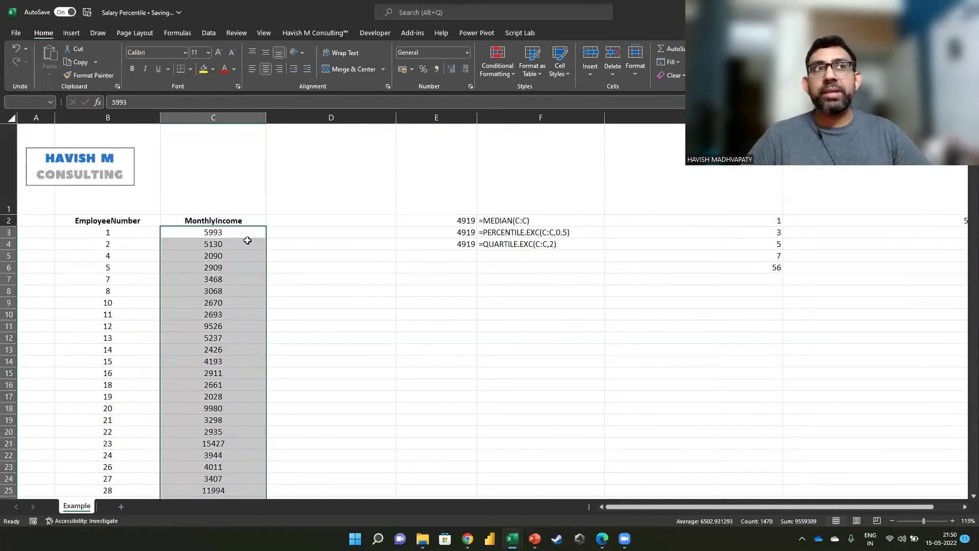
left_click(246, 237)
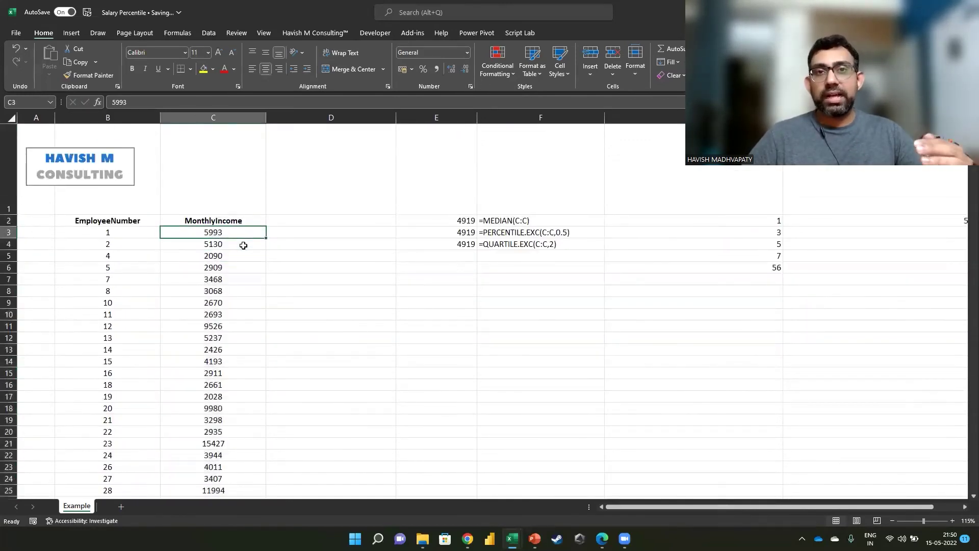
Enter 90% in cell E7
key("Down")
key("Down")
key("Right")
key("Right")
key("Down")
key("Down")
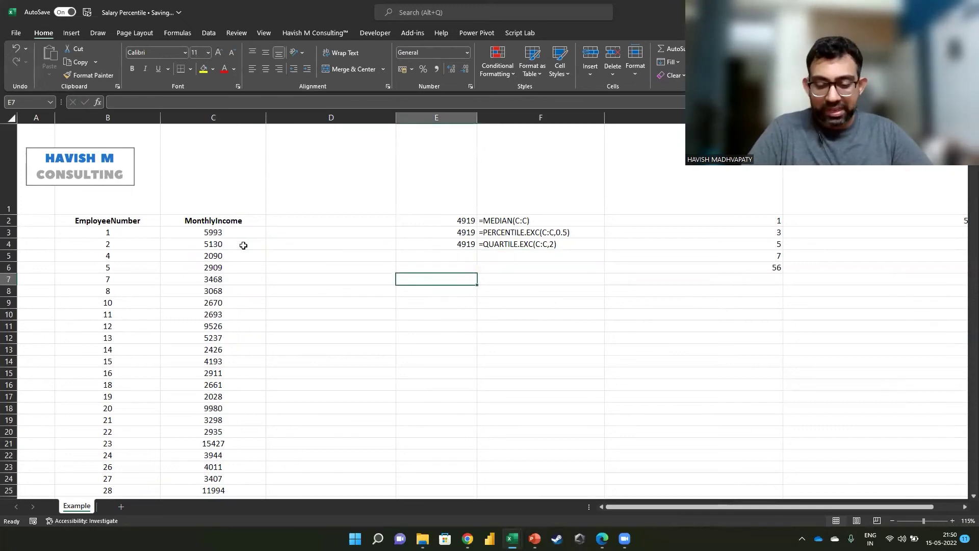
type("90%")
key("Return")
Label F7 as PERCENTILE in capital letters
key("Up")
key("Right")
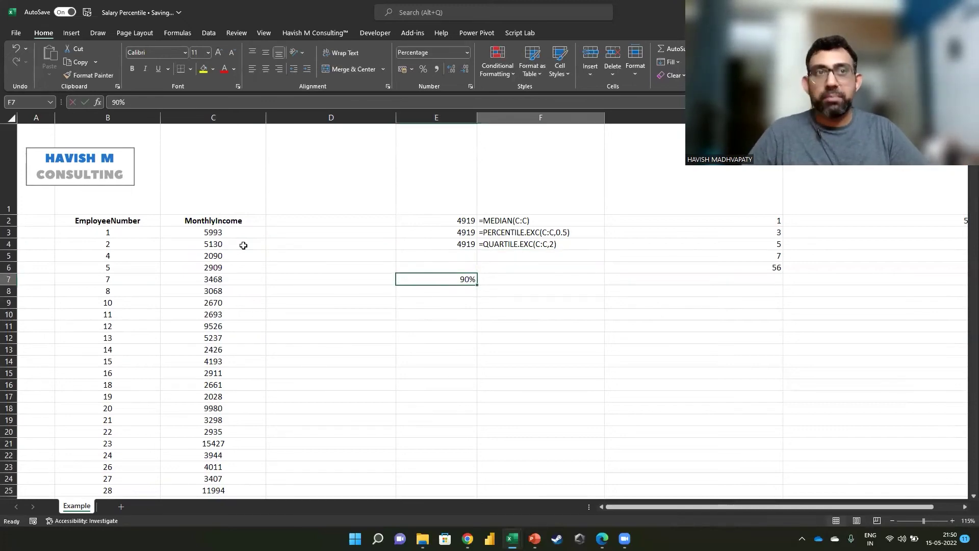
key("Caps_Lock")
type("percenti")
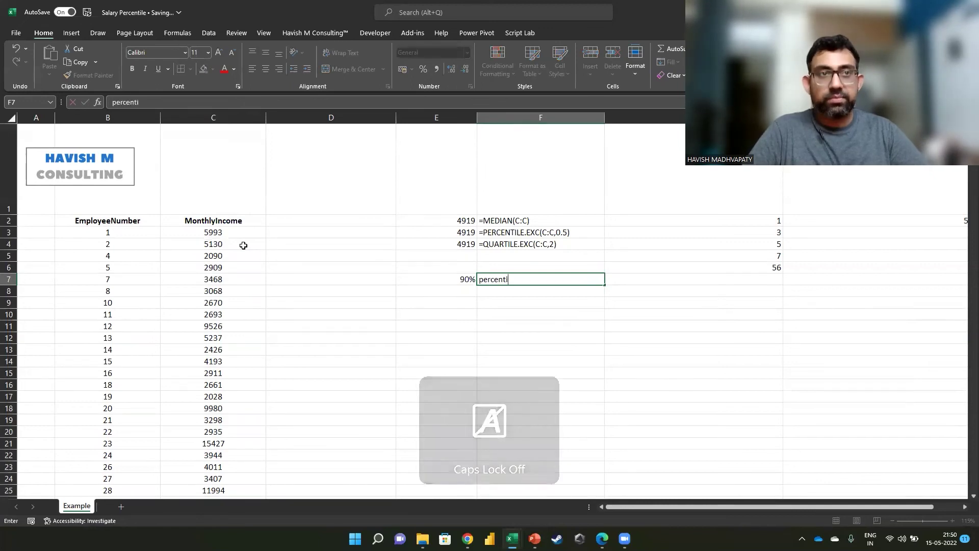
type("le")
key("Return")
key("Up")
key("Caps_Lock")
type("PERCENTILE")
key("Return")
Start a PERCENTILE.EXC formula in E8 with arguments in the wrong order, then discard it
key("Left")
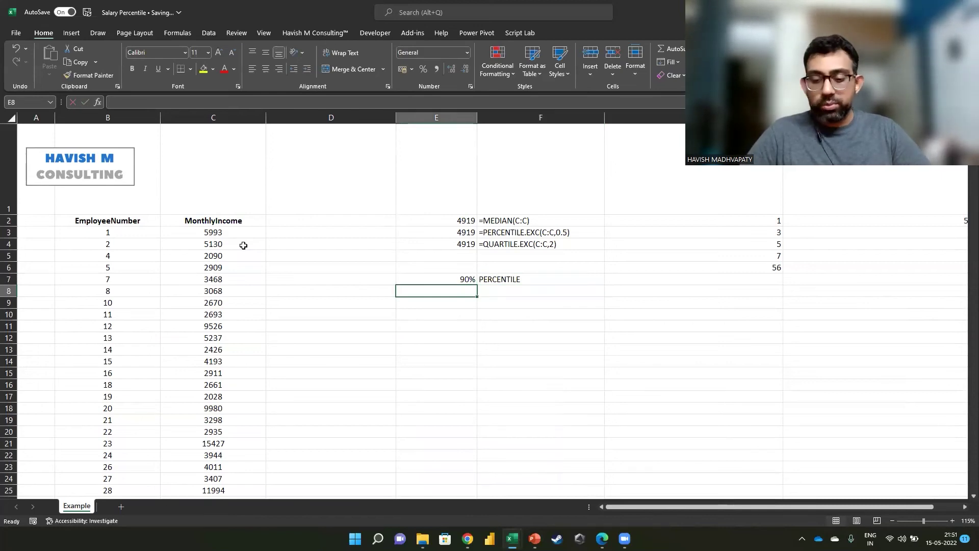
type("=PERCE")
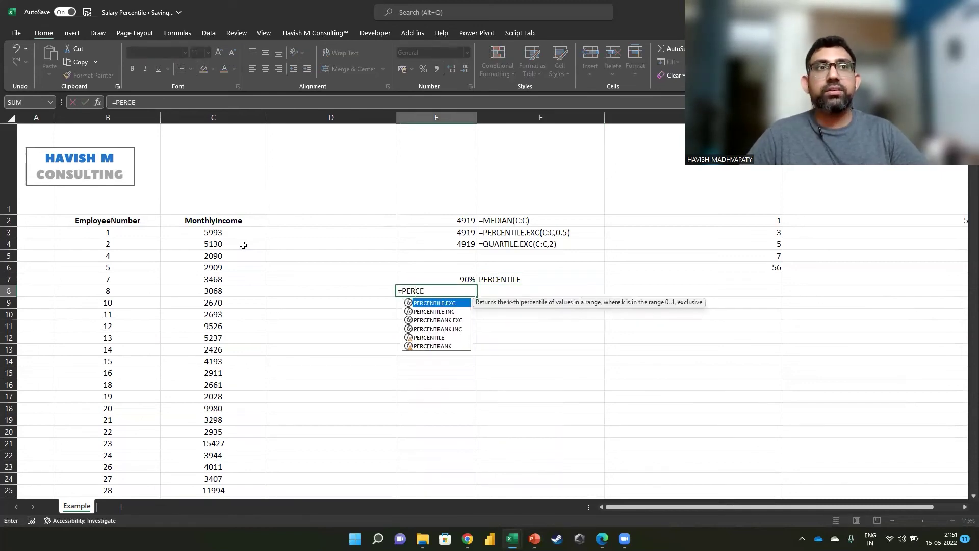
key("Tab")
key("Up")
type(",")
key("Escape")
type("=PERCE")
Enter =PERCENTILE.EXC(C:C,E7) in E8, giving a 90th-percentile income of 13820.4
key("Tab")
key("Left")
key("Left")
key("ctrl+space")
type(",")
key("Up")
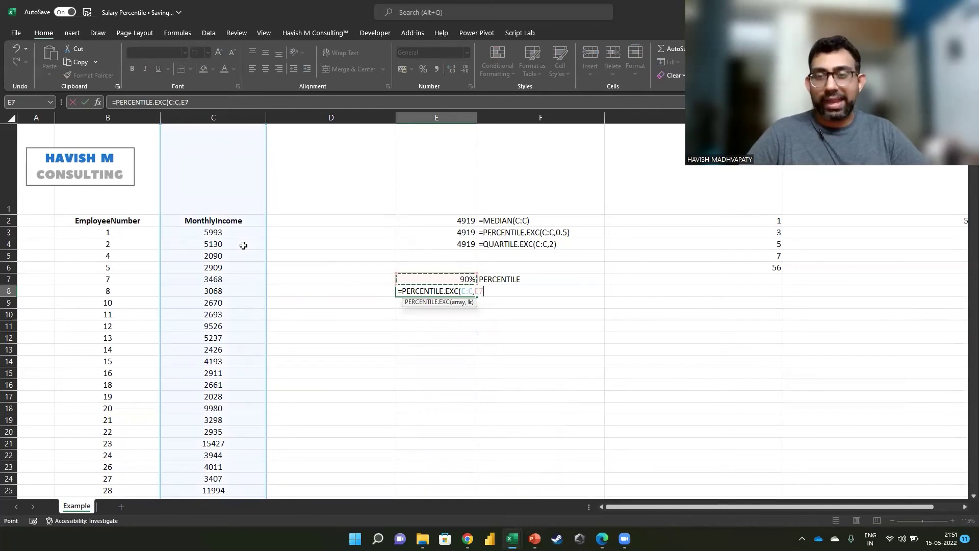
type(")")
key("Return")
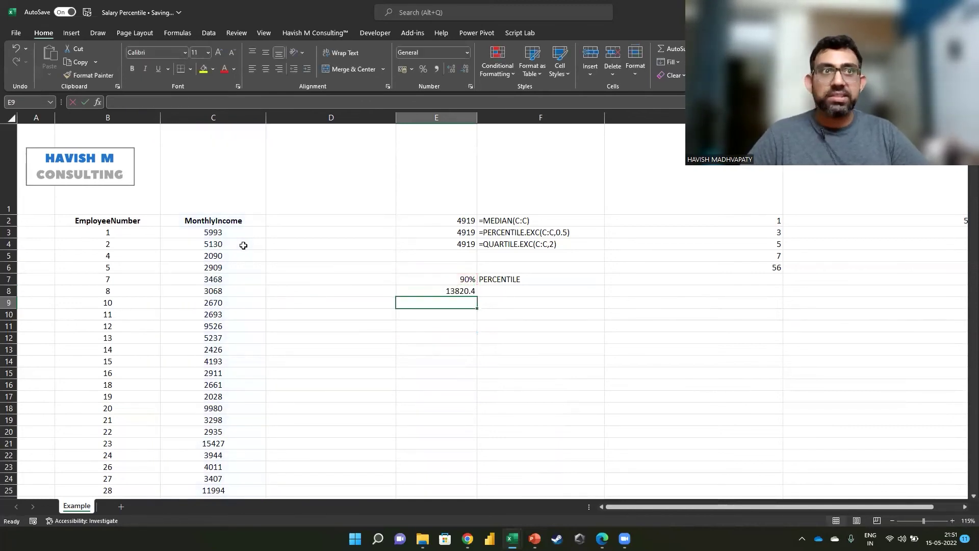
key("Up")
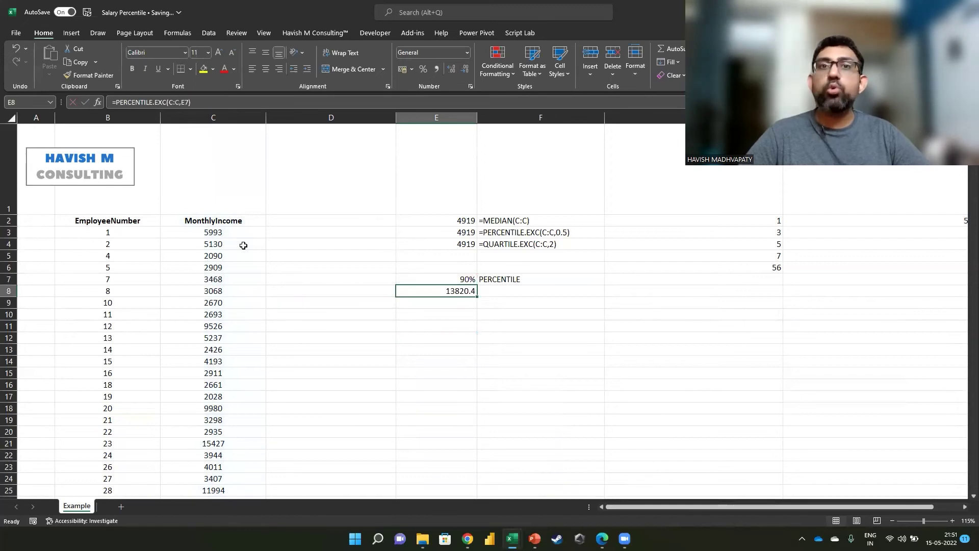